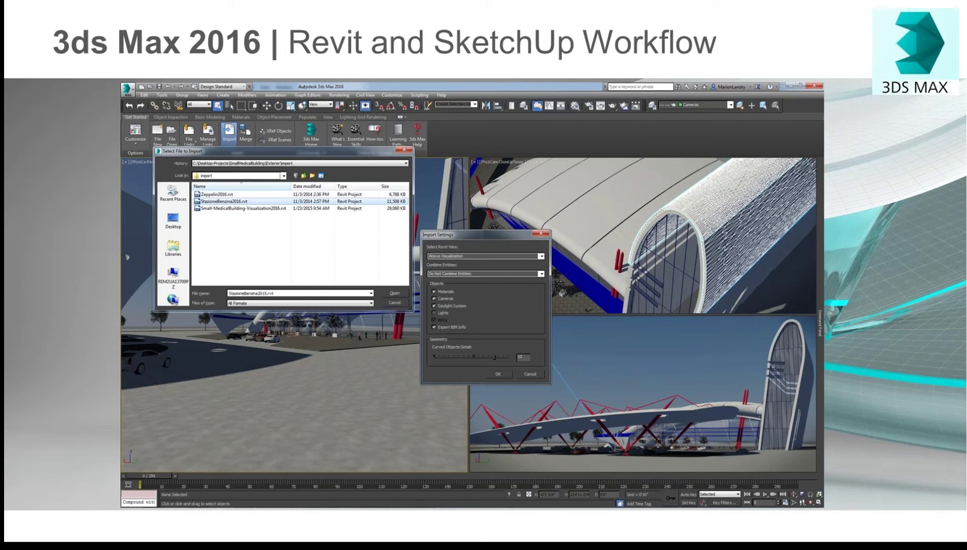
- Switch from the Revit and SketchUp Workflow slide to the running 3ds Max window
{"action": "key", "text": "alt+Tab"}
{"action": "key", "text": "alt+Tab"}
{"action": "key", "text": "alt+Tab"}
{"action": "key", "text": "alt+Tab"}
{"action": "key", "text": "alt+Tab"}
{"action": "key", "text": "alt+Tab"}
{"action": "key", "text": "alt+Tab"}
{"action": "key", "text": "alt+Tab"}
{"action": "key", "text": "alt+Tab"}
{"action": "key", "text": "alt+Tab"}
{"action": "key", "text": "alt+Tab"}
{"action": "key", "text": "alt+Tab"}
{"action": "key", "text": "alt+Tab"}
{"action": "key", "text": "alt+Tab"}
{"action": "key", "text": "alt+Tab"}
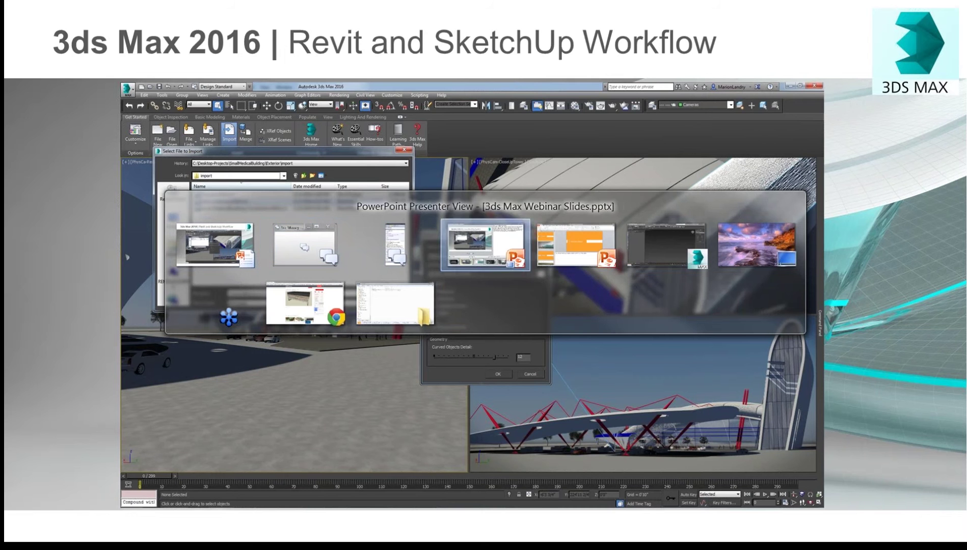
{"action": "key", "text": "alt+Tab"}
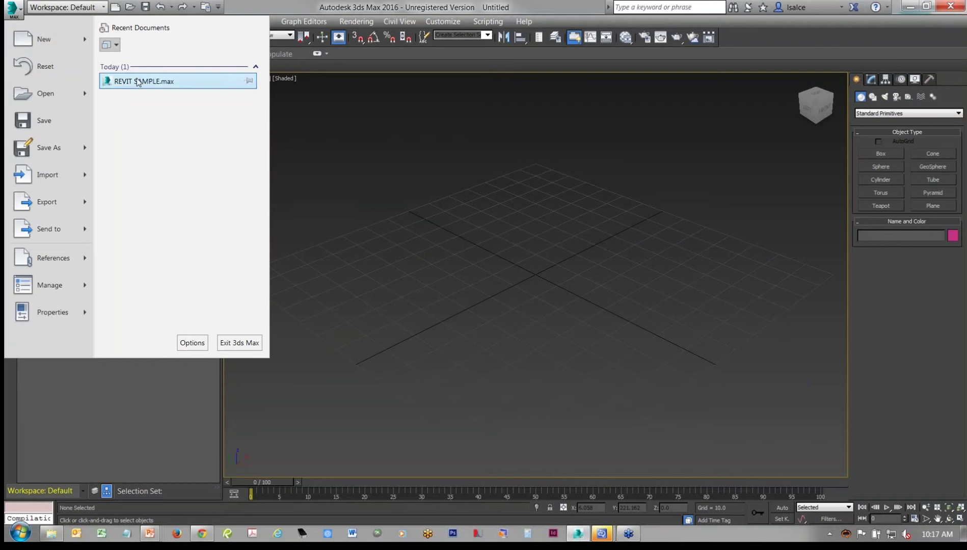
- Load REVIT SAMPLE.max from Recent Documents, continuing past the missing external files warning
{"action": "left_click", "coordinate": [138, 80]}
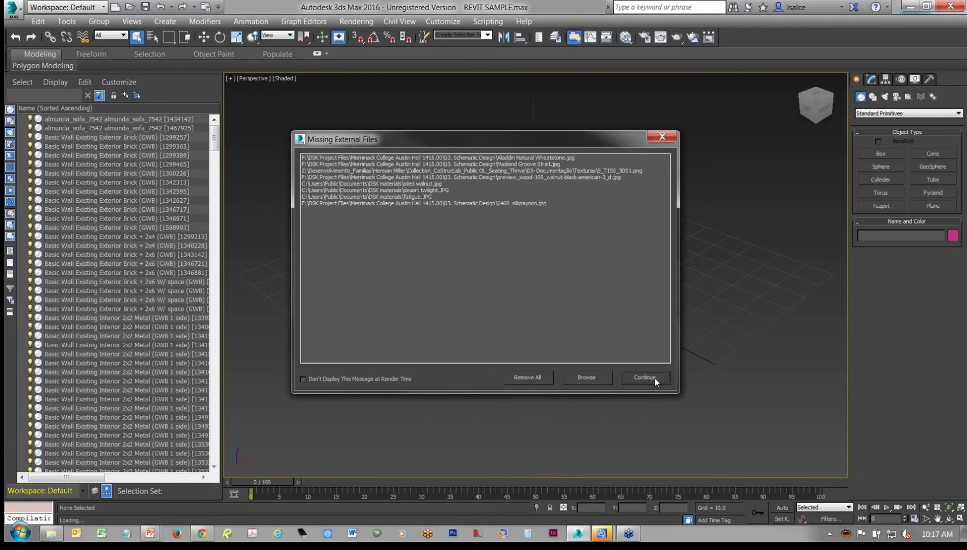
{"action": "left_click", "coordinate": [655, 378]}
{"action": "left_click", "coordinate": [13, 7]}
- Review the Import menu's Link Revit options, then close the application menu
{"action": "mouse_move", "coordinate": [77, 174]}
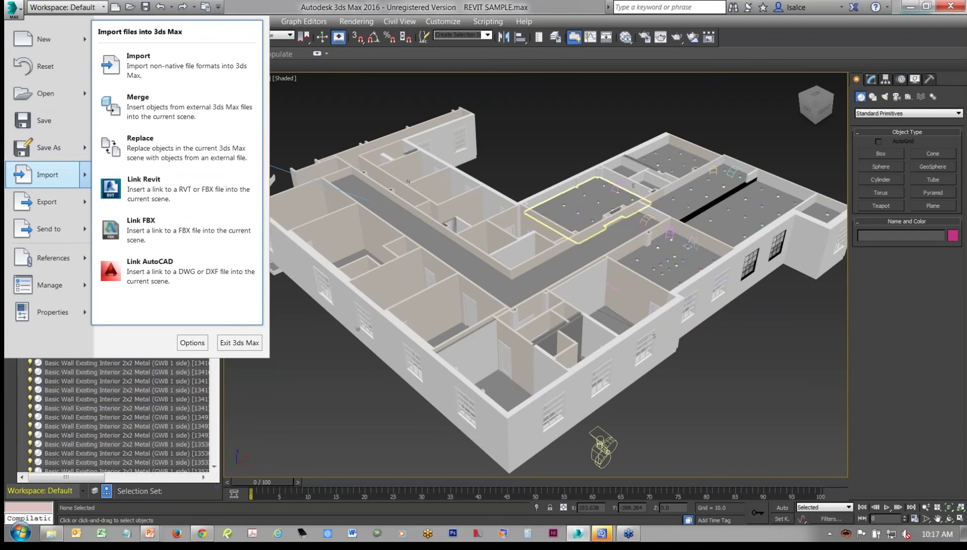
{"action": "key", "text": "Escape"}
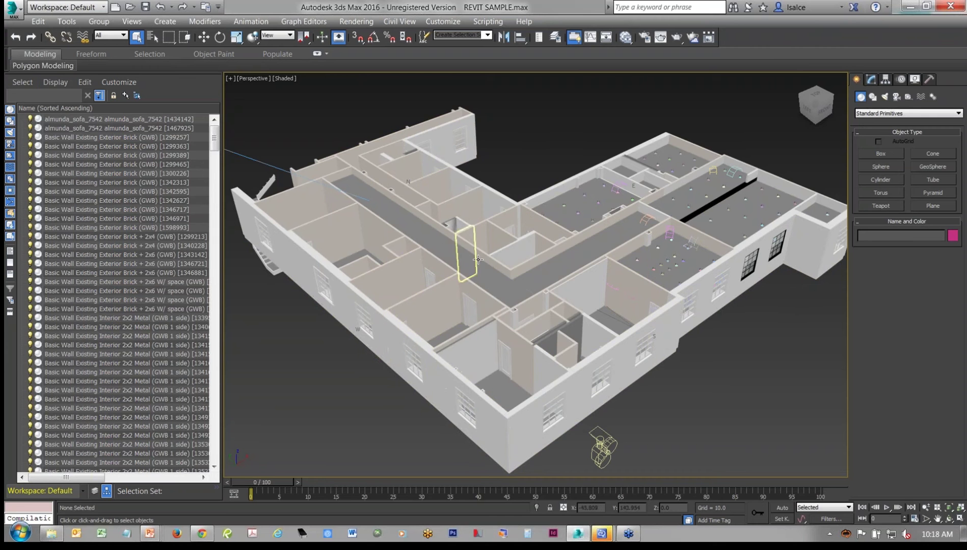
{"action": "scroll", "coordinate": [514, 241], "scroll_direction": "up", "scroll_amount": 10}
{"action": "scroll", "coordinate": [514, 241], "scroll_direction": "down", "scroll_amount": 10}
{"action": "middle_click_drag", "start_coordinate": [514, 286], "coordinate": [519, 187]}
{"action": "middle_click_drag", "start_coordinate": [562, 304], "coordinate": [568, 291]}
{"action": "scroll", "coordinate": [648, 270], "scroll_direction": "up", "scroll_amount": 5}
{"action": "scroll", "coordinate": [555, 307], "scroll_direction": "down", "scroll_amount": 8}
{"action": "scroll", "coordinate": [568, 287], "scroll_direction": "up", "scroll_amount": 8}
{"action": "scroll", "coordinate": [585, 316], "scroll_direction": "down", "scroll_amount": 6}
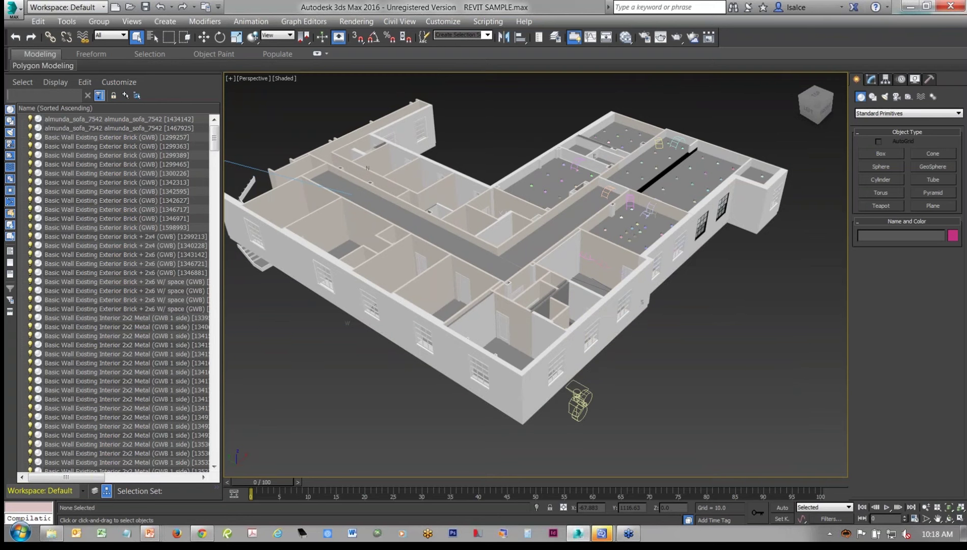
- Filter the Scene Explorer, select the Compound Ceiling child nodes and extend through Compound Ceiling [1406966]
{"action": "type", "text": "st"}
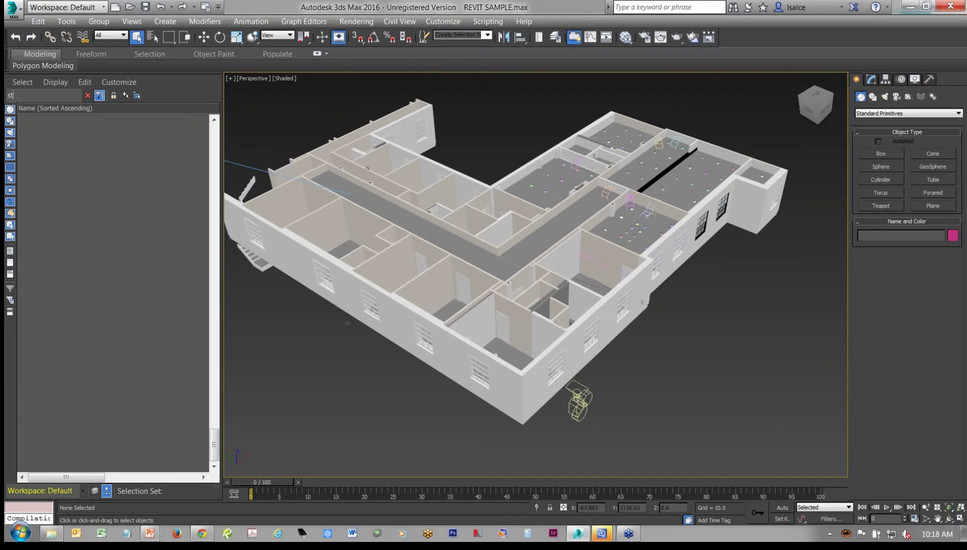
{"action": "key", "text": "BackSpace"}
{"action": "key", "text": "BackSpace"}
{"action": "right_click", "coordinate": [156, 146]}
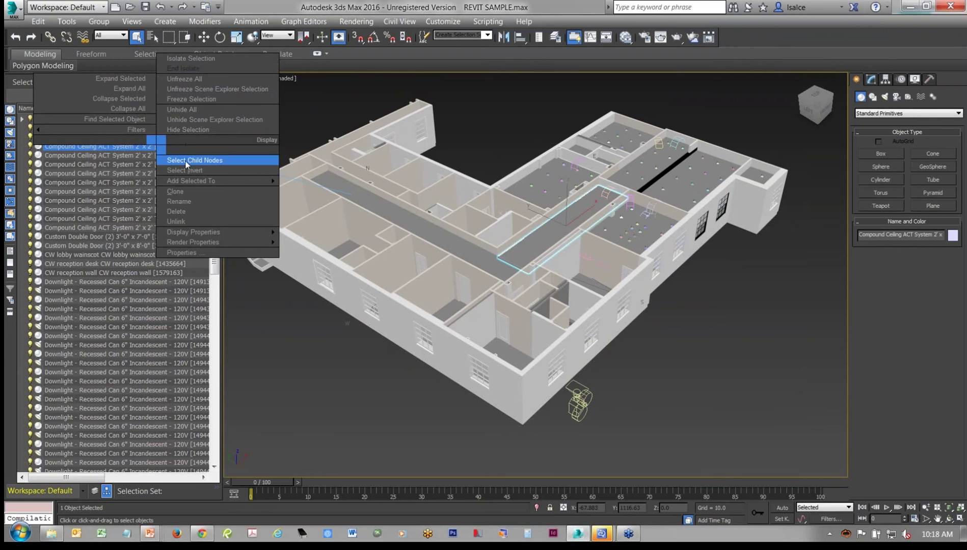
{"action": "left_click", "coordinate": [73, 175]}
{"action": "left_click", "coordinate": [162, 203], "text": "shift"}
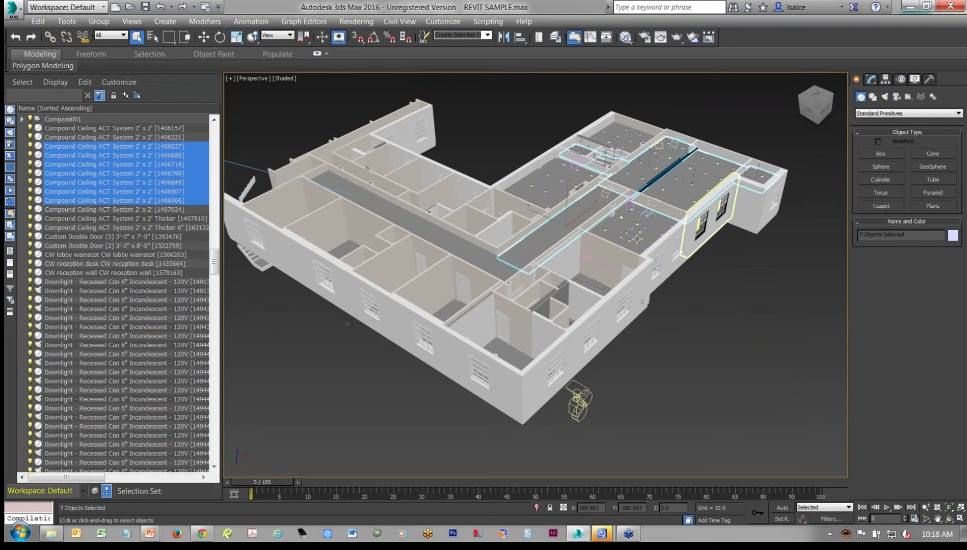
- Switch the scene explorer to Revit Property Explorer and briefly widen the pick-by-name window
{"action": "left_click", "coordinate": [82, 490]}
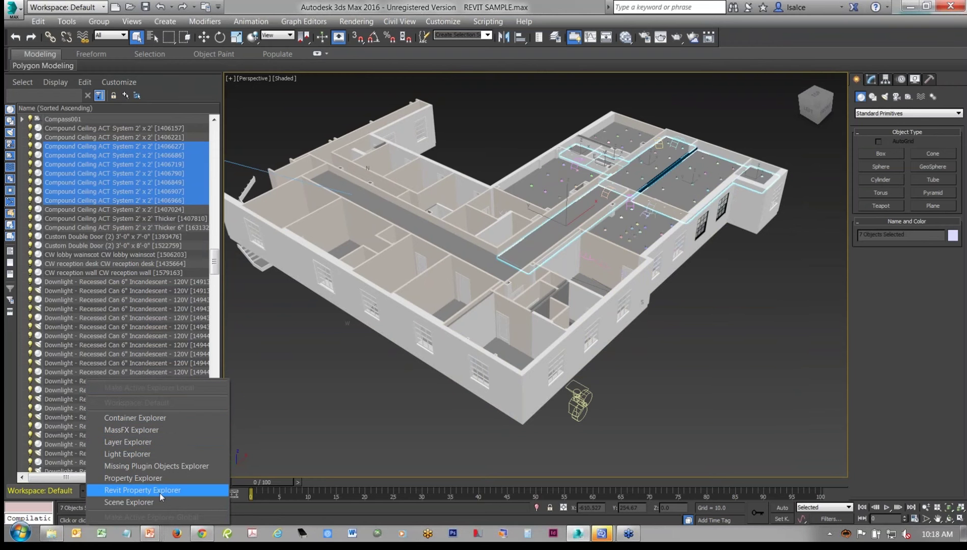
{"action": "left_click", "coordinate": [158, 491]}
{"action": "left_click", "coordinate": [152, 38]}
{"action": "left_click_drag", "start_coordinate": [308, 146], "coordinate": [643, 133]}
{"action": "left_click", "coordinate": [636, 8]}
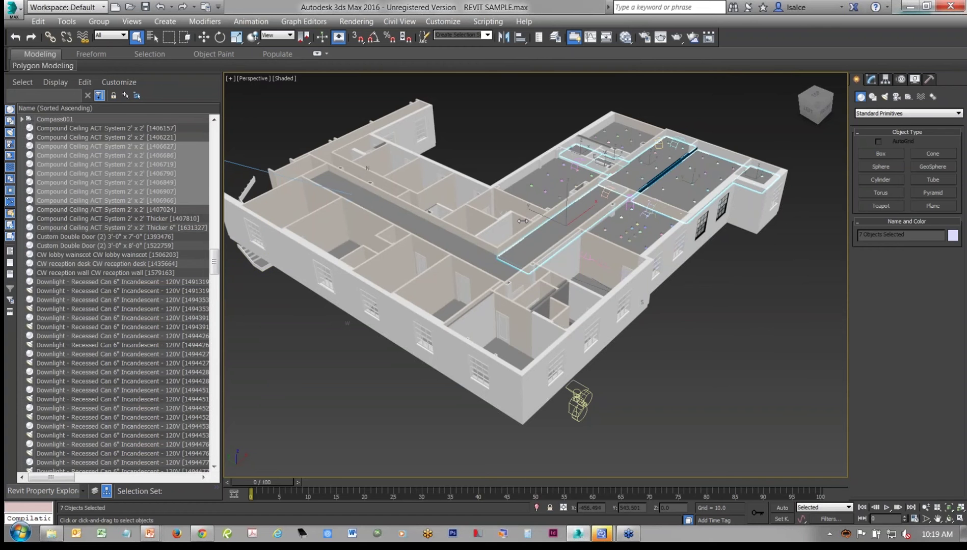
- Widen the Revit Property Explorer to show colour, material, category, family, level and type
{"action": "left_click_drag", "start_coordinate": [523, 223], "coordinate": [520, 223]}
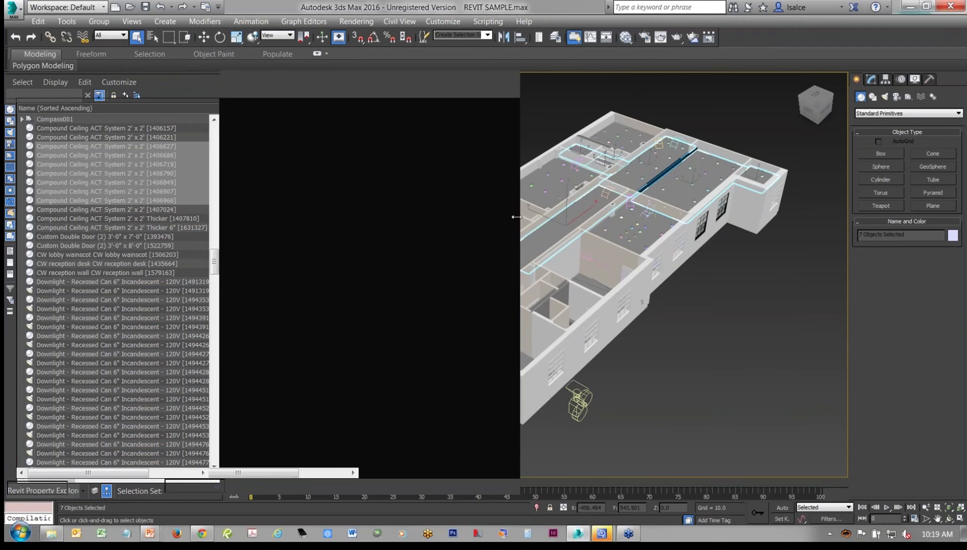
{"action": "left_click_drag", "start_coordinate": [308, 478], "coordinate": [445, 479]}
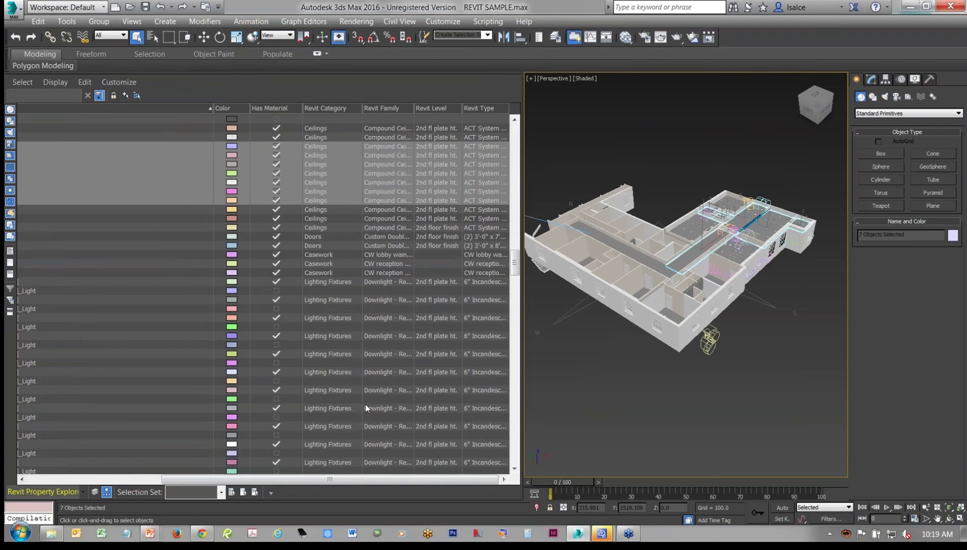
{"action": "left_click_drag", "start_coordinate": [294, 478], "coordinate": [153, 479]}
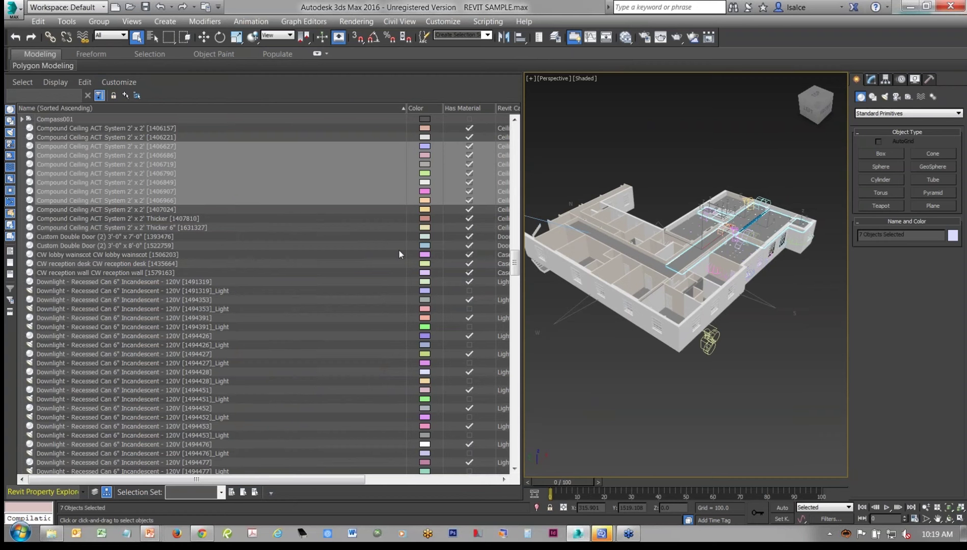
- Clear the selection and narrow the scene object list back down
{"action": "left_click", "coordinate": [803, 299]}
{"action": "scroll", "coordinate": [804, 298], "scroll_direction": "up", "scroll_amount": 5}
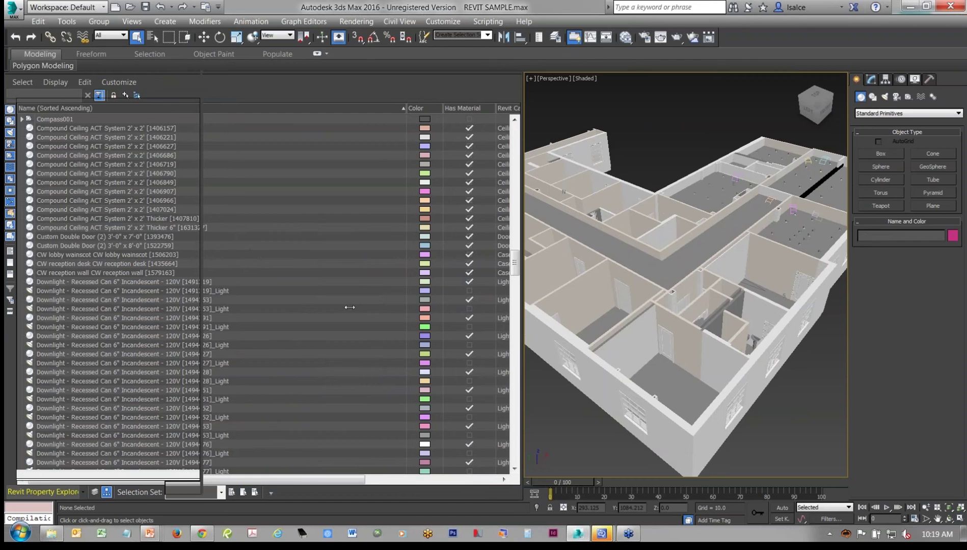
{"action": "left_click_drag", "start_coordinate": [349, 308], "coordinate": [203, 308]}
{"action": "scroll", "coordinate": [401, 224], "scroll_direction": "down", "scroll_amount": 3}
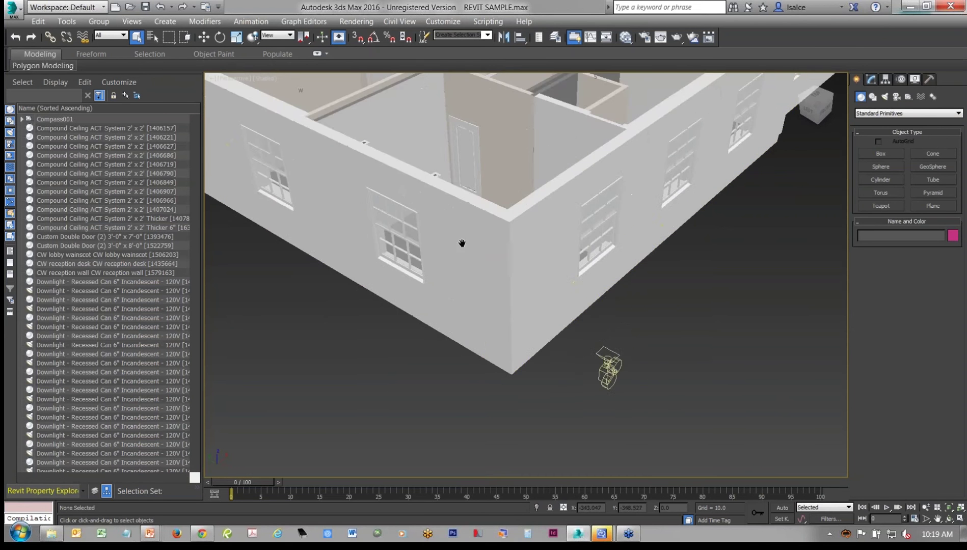
{"action": "scroll", "coordinate": [460, 241], "scroll_direction": "down", "scroll_amount": 3}
- Show an exterior brick wall's Object Properties on the User Defined Revit parameters tab
{"action": "left_click", "coordinate": [478, 270]}
{"action": "right_click", "coordinate": [475, 268]}
{"action": "left_click", "coordinate": [511, 354]}
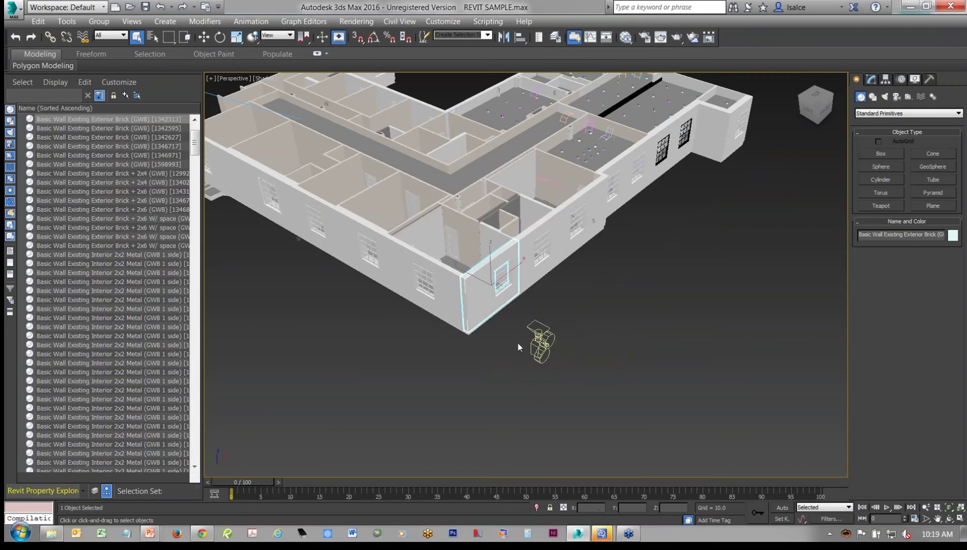
{"action": "left_click", "coordinate": [468, 92]}
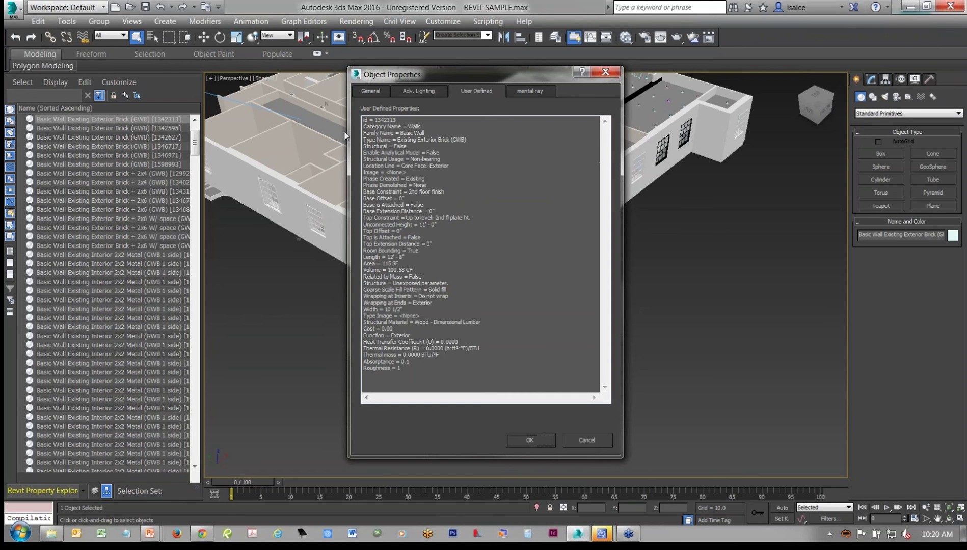
- Point out the wall's id line in the User Defined text, then cancel Object Properties
{"action": "left_click", "coordinate": [375, 120]}
{"action": "left_click", "coordinate": [375, 120]}
{"action": "left_click", "coordinate": [591, 441]}
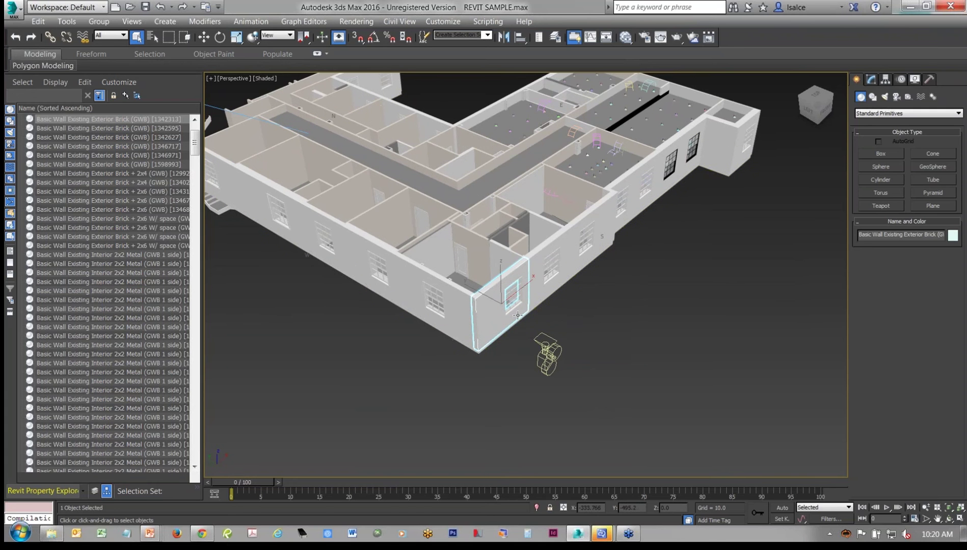
- View the building through the 3D Section Box and custom door view option B cameras
{"action": "left_click", "coordinate": [234, 79]}
{"action": "mouse_move", "coordinate": [244, 92]}
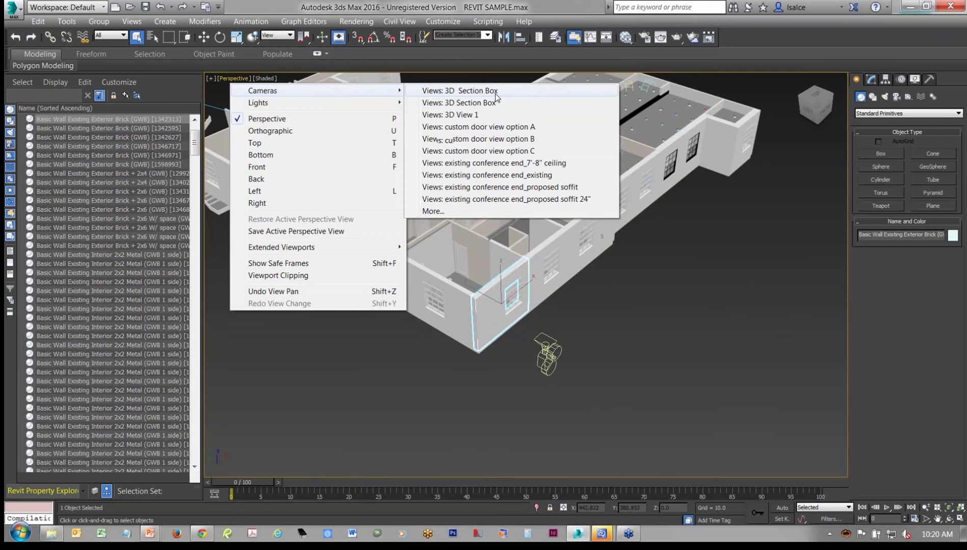
{"action": "left_click", "coordinate": [496, 95]}
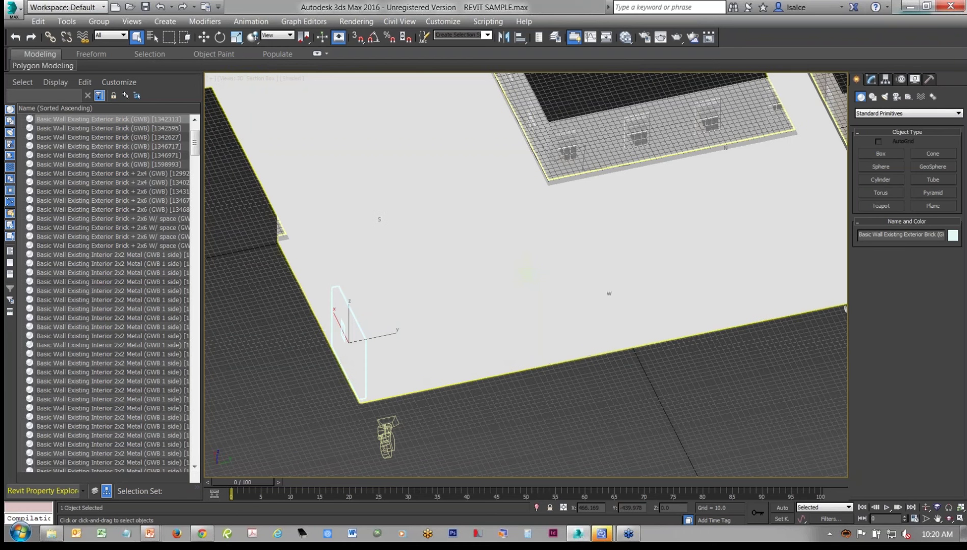
{"action": "left_click", "coordinate": [245, 78]}
{"action": "mouse_move", "coordinate": [291, 95]}
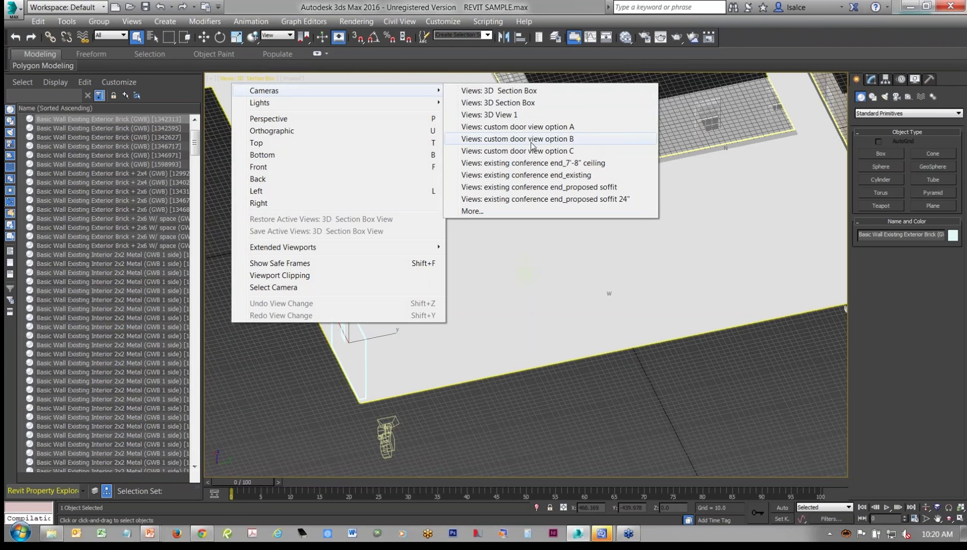
{"action": "left_click", "coordinate": [547, 139]}
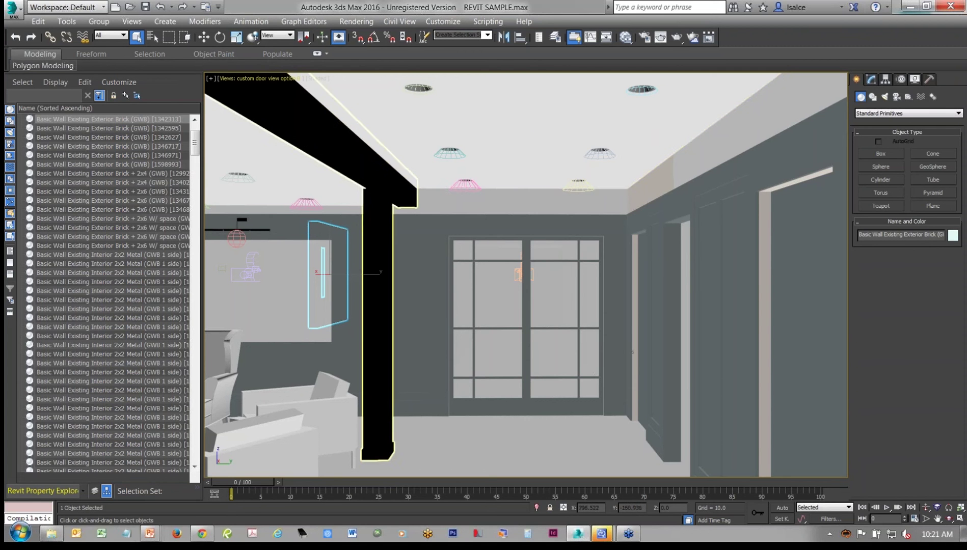
- Return the viewport to Perspective and orbit to an oblique overhead view of the building
{"action": "left_click", "coordinate": [243, 79]}
{"action": "left_click", "coordinate": [278, 118]}
{"action": "scroll", "coordinate": [569, 228], "scroll_direction": "down", "scroll_amount": 10}
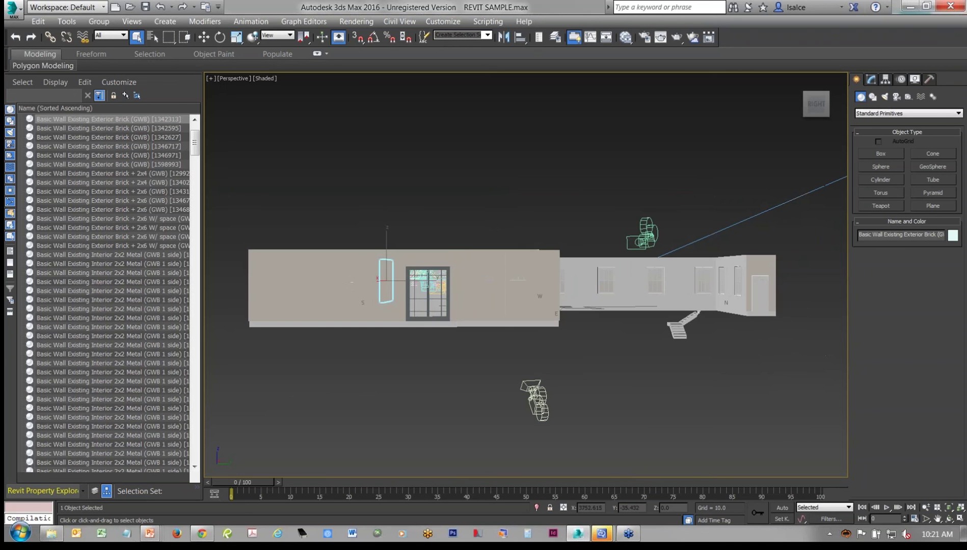
{"action": "middle_click_drag", "start_coordinate": [548, 306], "coordinate": [502, 227], "text": "alt"}
{"action": "left_click_drag", "start_coordinate": [194, 150], "coordinate": [197, 463]}
- Select camera views from existing conference end_proposed soffit 24" through hallway_1 to custom door view option B
{"action": "left_click", "coordinate": [70, 327]}
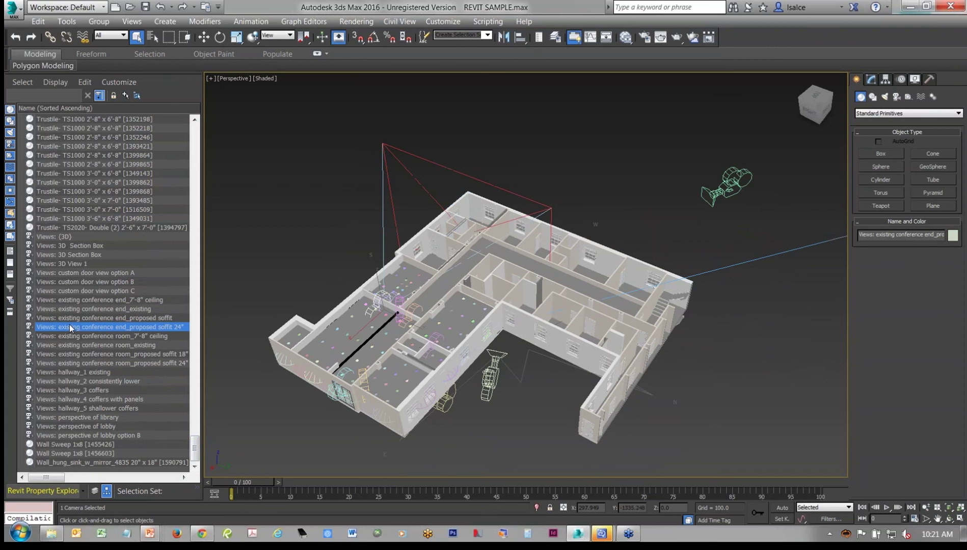
{"action": "left_click", "coordinate": [84, 282]}
{"action": "left_click", "coordinate": [90, 318]}
{"action": "left_click", "coordinate": [93, 345]}
{"action": "left_click", "coordinate": [97, 373]}
{"action": "left_click", "coordinate": [94, 308]}
{"action": "left_click", "coordinate": [99, 282]}
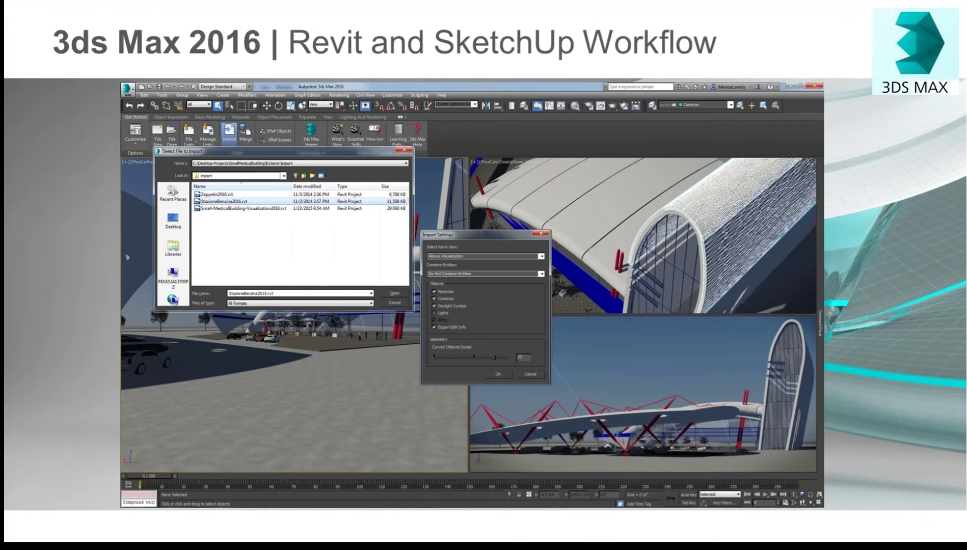
- Switch to PowerPoint, minimize its editing window and reveal the Windows desktop
{"action": "key", "text": "alt+Tab"}
{"action": "key", "text": "alt+Tab"}
{"action": "key", "text": "alt+Tab"}
{"action": "key", "text": "alt+Tab"}
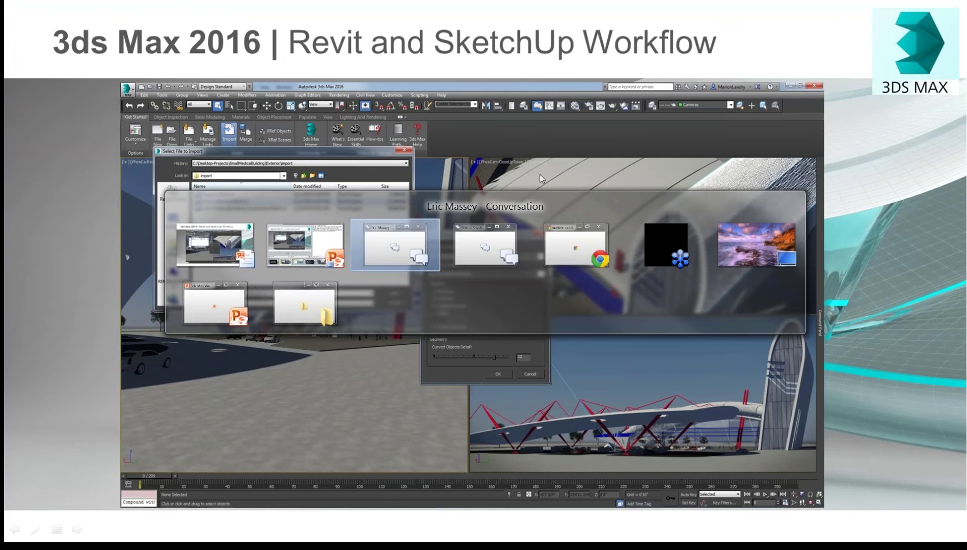
{"action": "key", "text": "alt+Tab"}
{"action": "key", "text": "alt+Tab"}
{"action": "key", "text": "alt+Tab"}
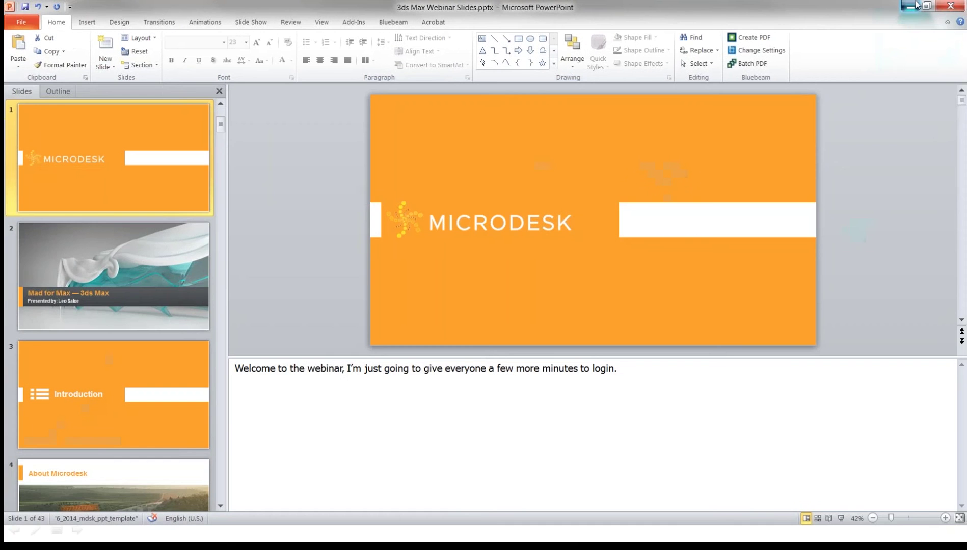
{"action": "left_click", "coordinate": [914, 6]}
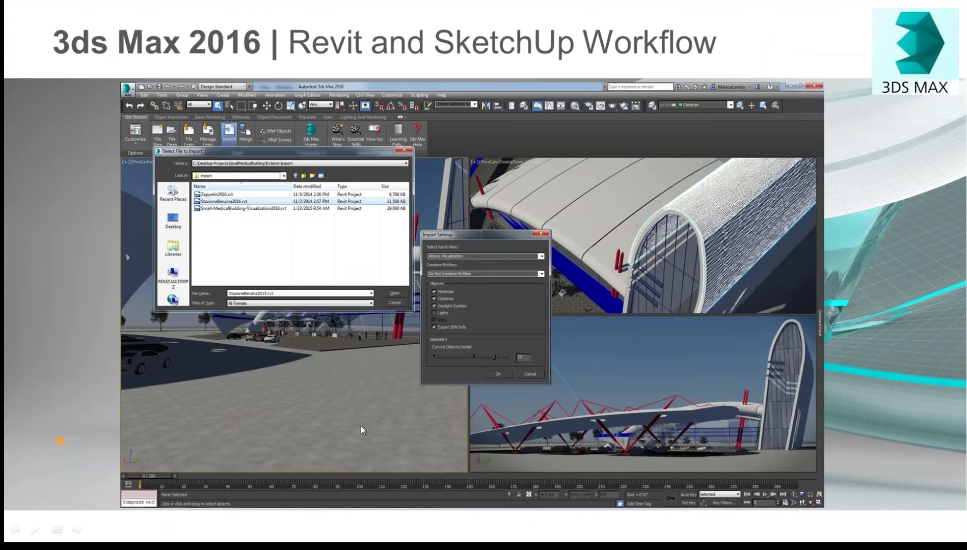
{"action": "key", "text": "Escape"}
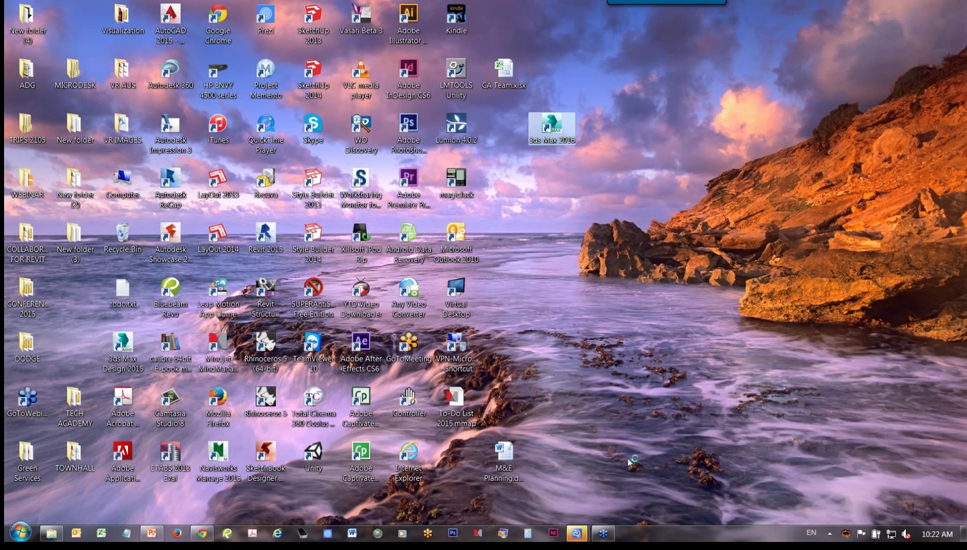
- Restore the PowerPoint slideshow to the '3ds Max 2016 Revit and SketchUp Workflow' slide
{"action": "left_click", "coordinate": [151, 533]}
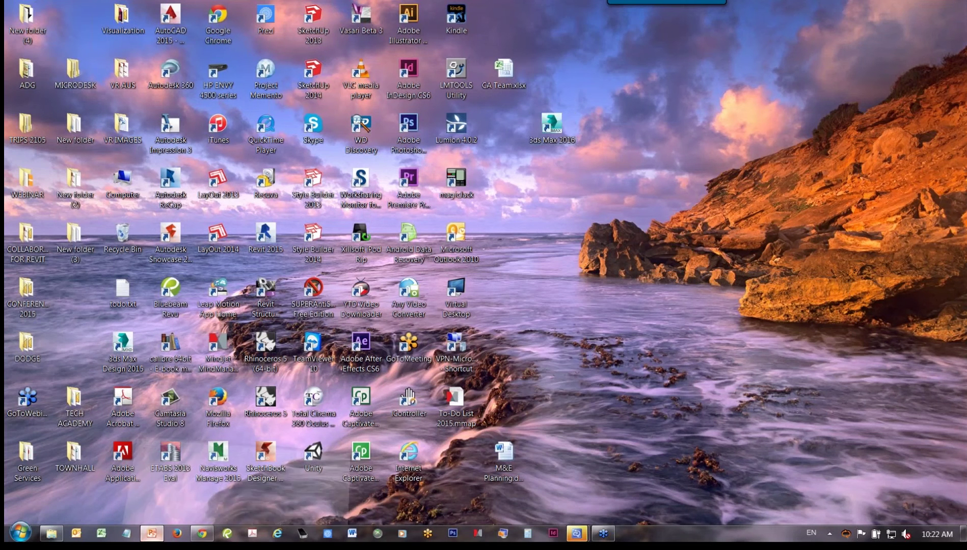